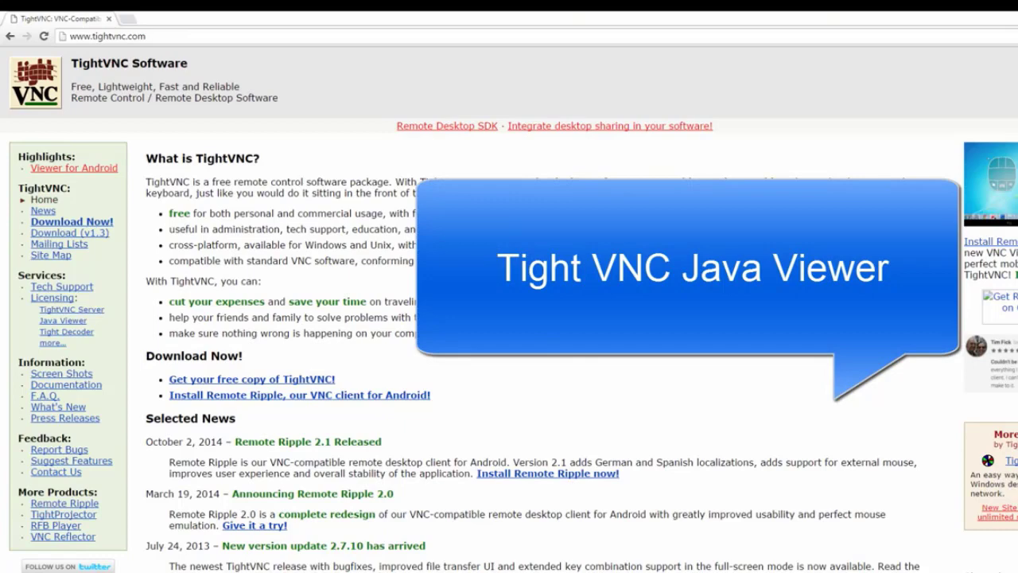
{"action": "left_click", "coordinate": [159, 39]}
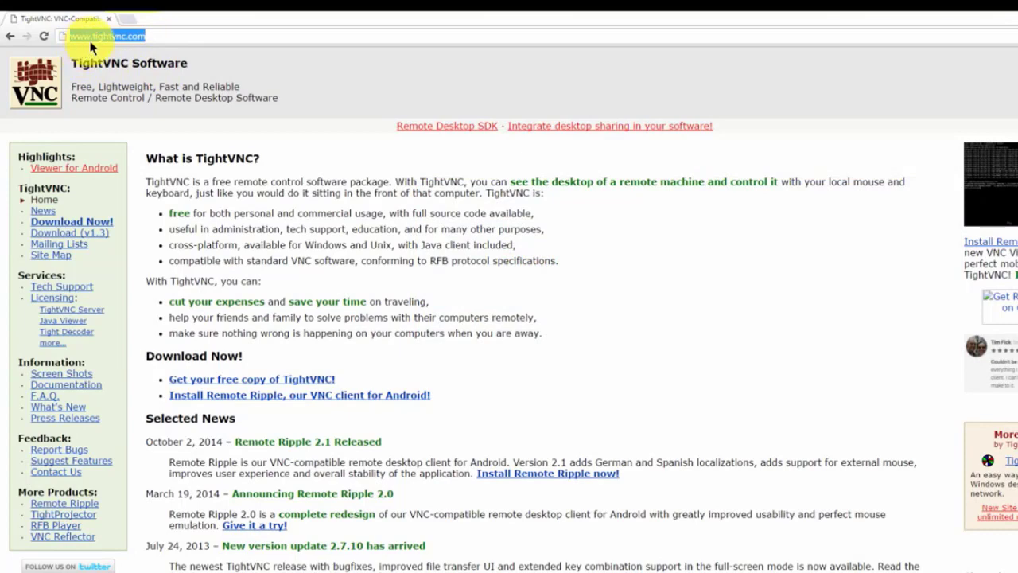
{"action": "left_click", "coordinate": [169, 35]}
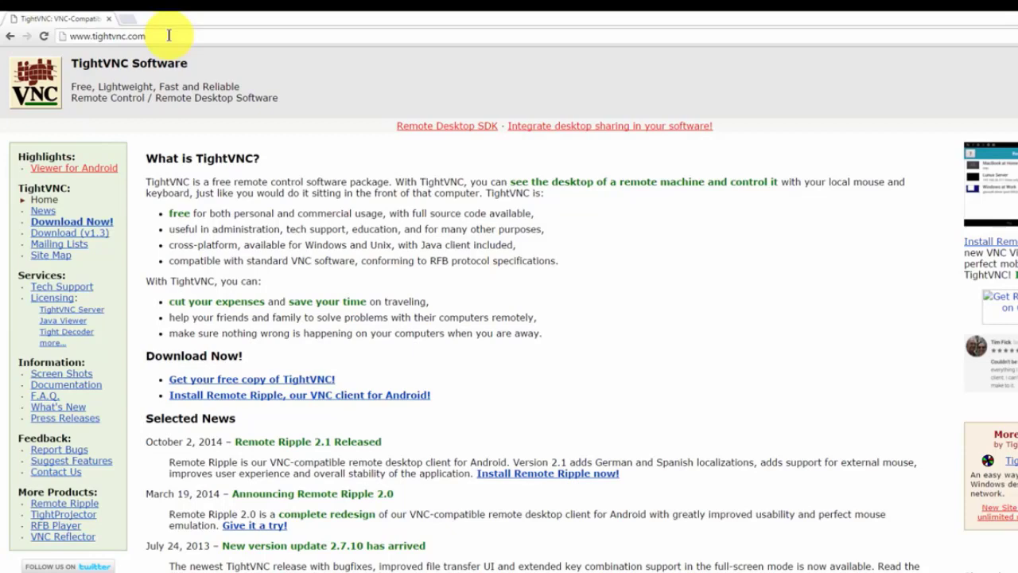
- Save the 'TightVNC Java Viewer JAR in a ZIP archive' link to the Desktop, then shrink the browser
{"action": "left_click", "coordinate": [73, 223]}
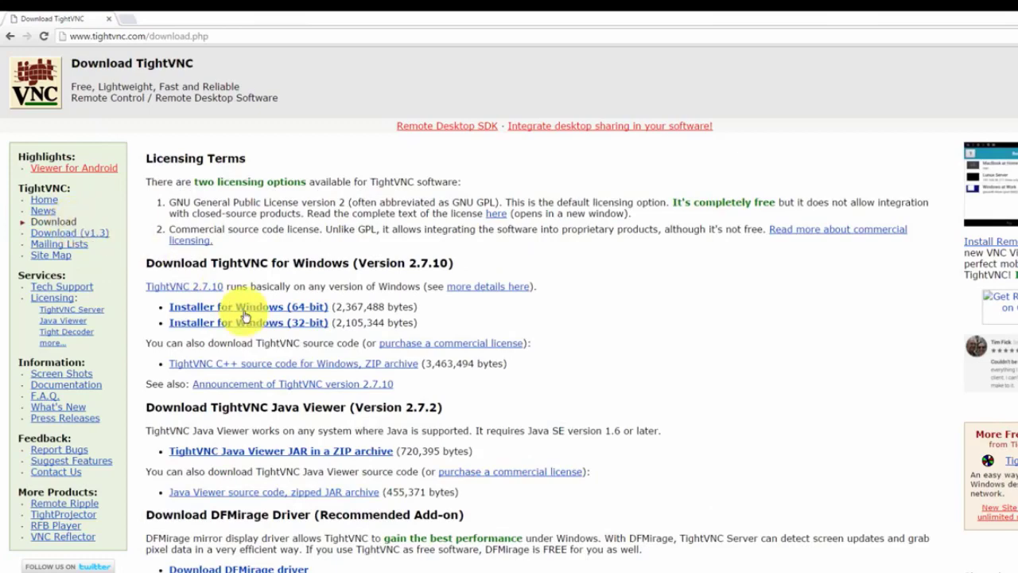
{"action": "scroll", "coordinate": [268, 382], "scroll_direction": "down", "scroll_amount": 2}
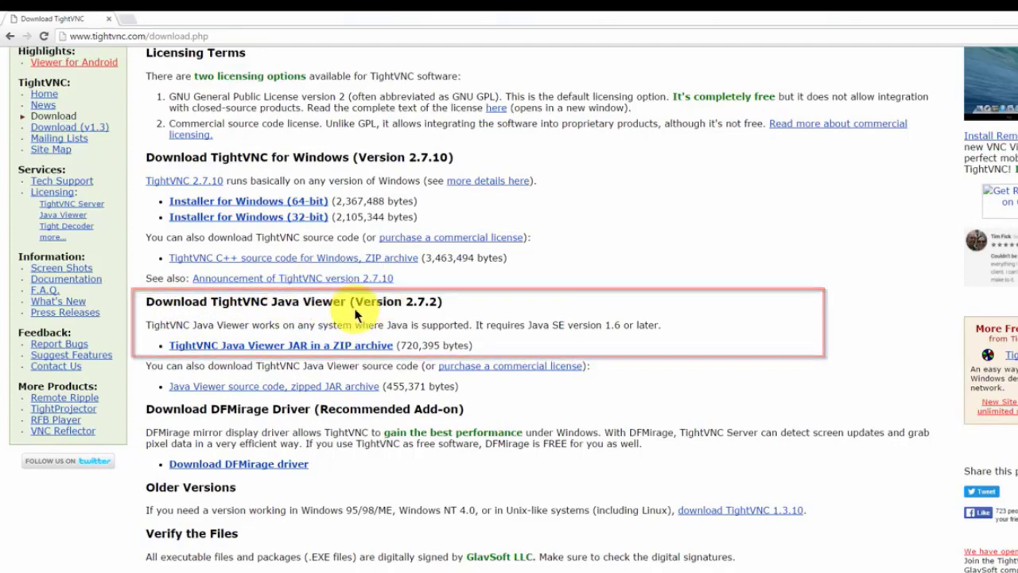
{"action": "right_click", "coordinate": [300, 350]}
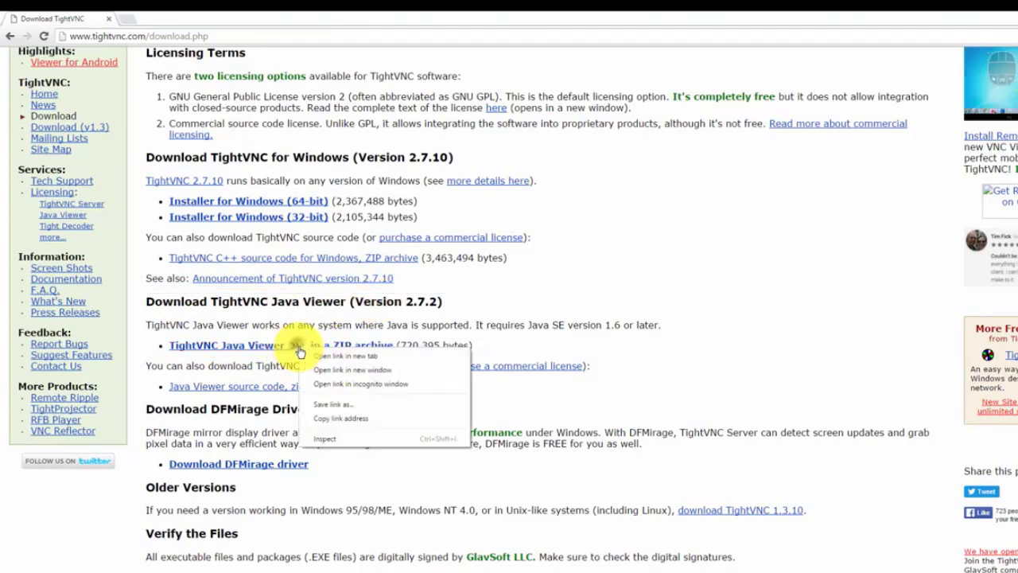
{"action": "left_click", "coordinate": [340, 403]}
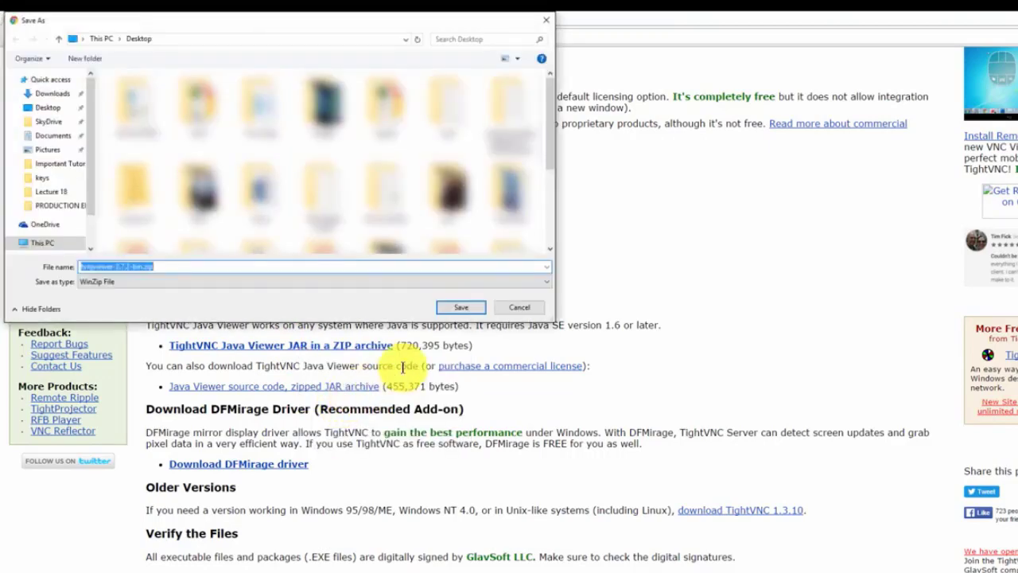
{"action": "left_click", "coordinate": [461, 308]}
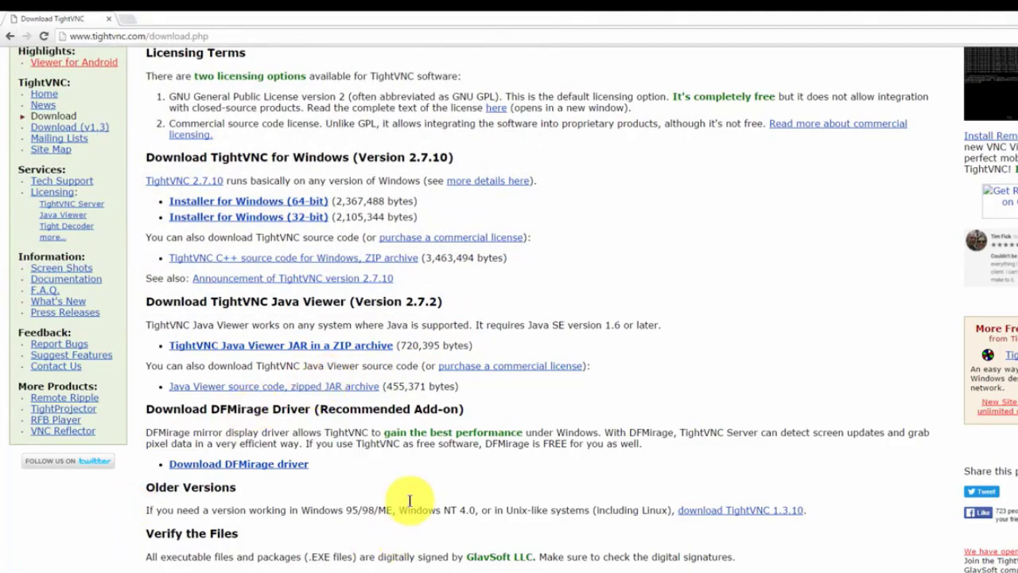
{"action": "left_click_drag", "start_coordinate": [977, 18], "coordinate": [213, 125]}
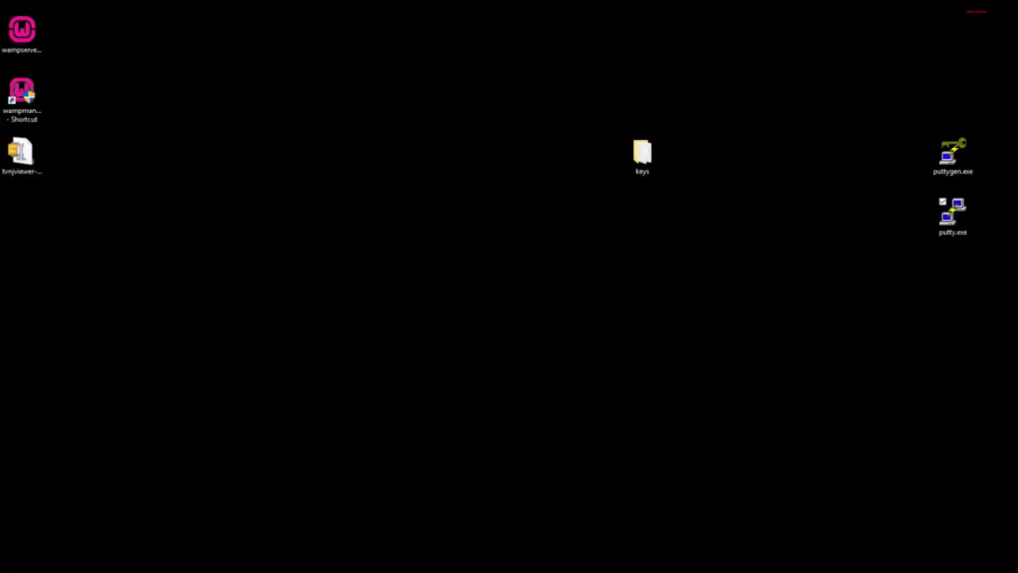
- Use WinZip to extract the tvnjviewer zip to Desktop\tvnjviewer-2.7.2-bin, and move the folder aside
{"action": "left_click", "coordinate": [31, 164]}
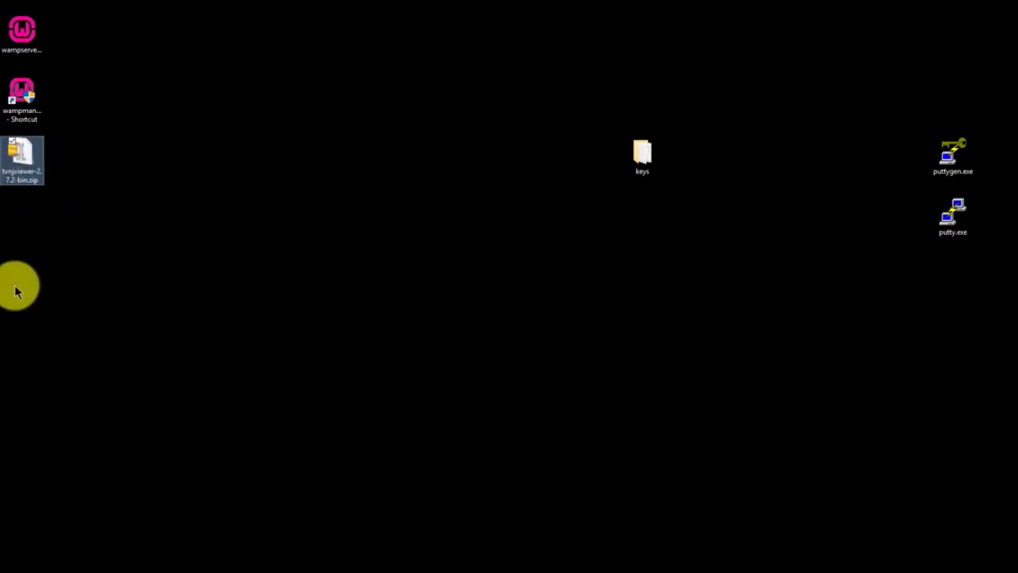
{"action": "right_click", "coordinate": [22, 161]}
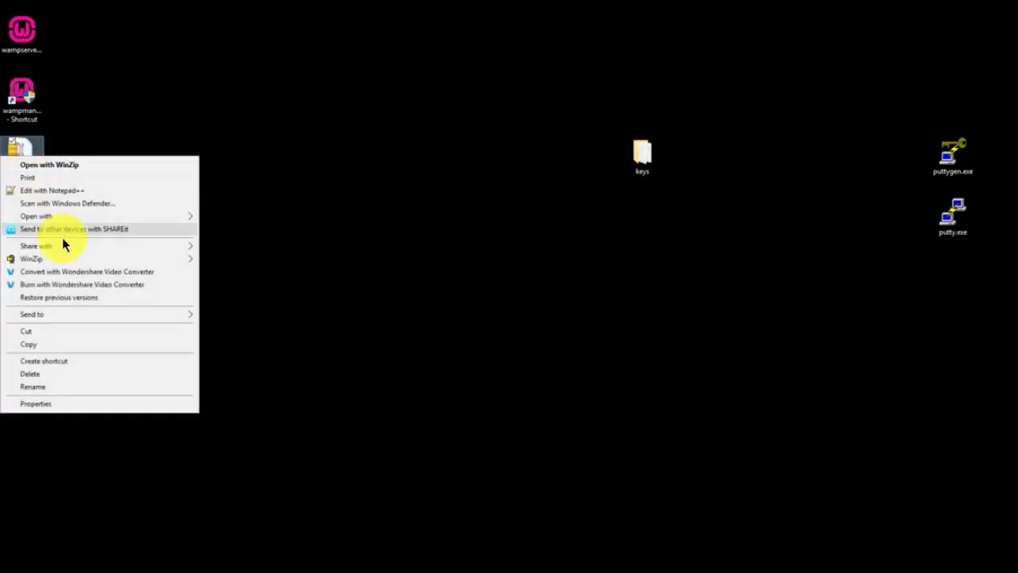
{"action": "left_click", "coordinate": [66, 256]}
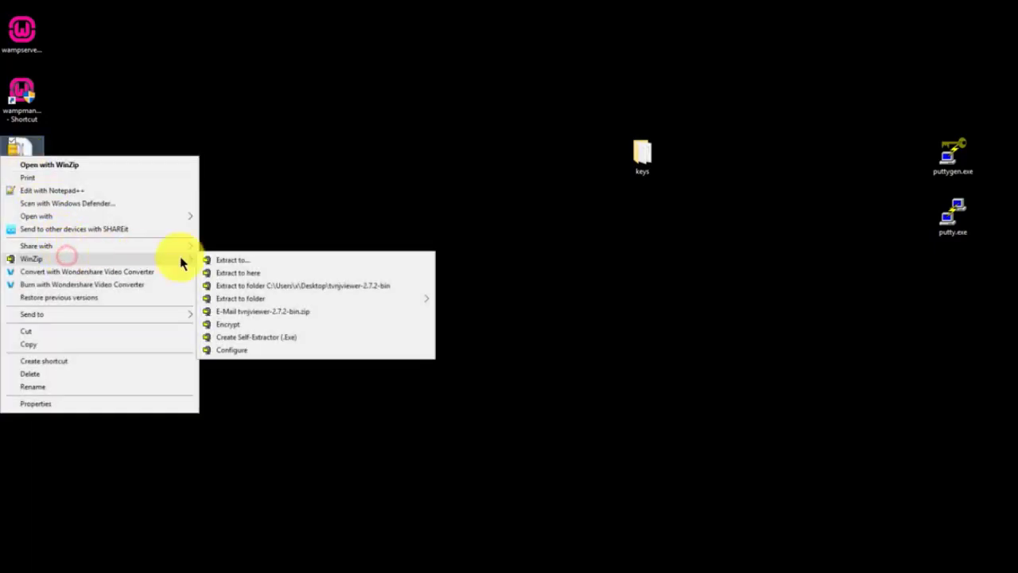
{"action": "left_click", "coordinate": [268, 287]}
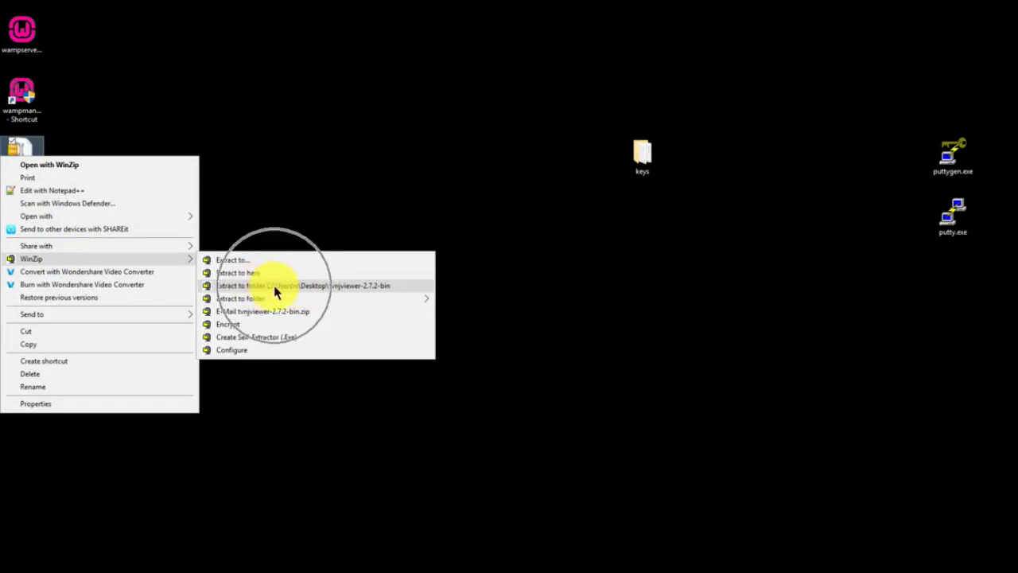
{"action": "left_click", "coordinate": [271, 291]}
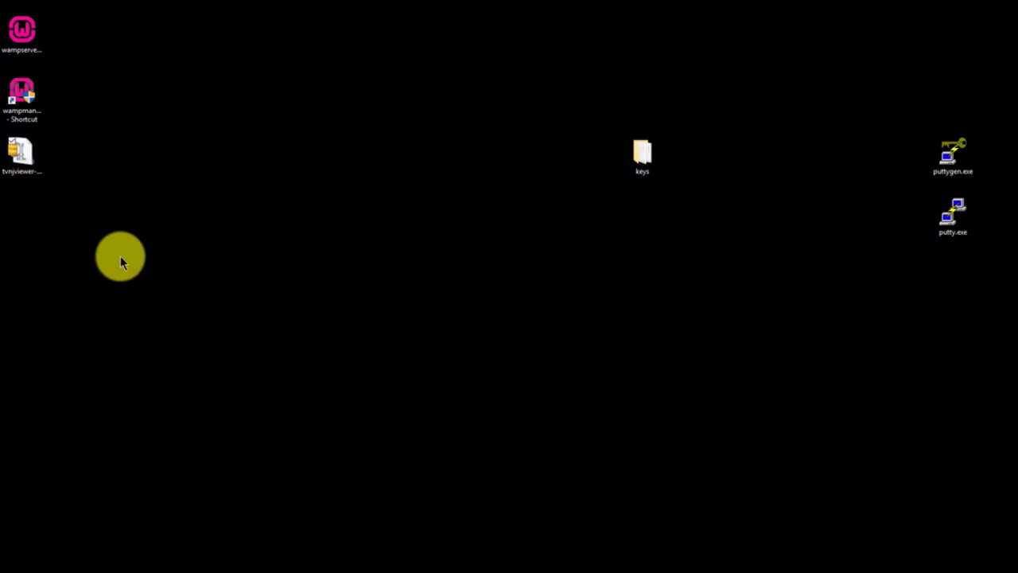
{"action": "left_click_drag", "start_coordinate": [33, 209], "coordinate": [120, 181]}
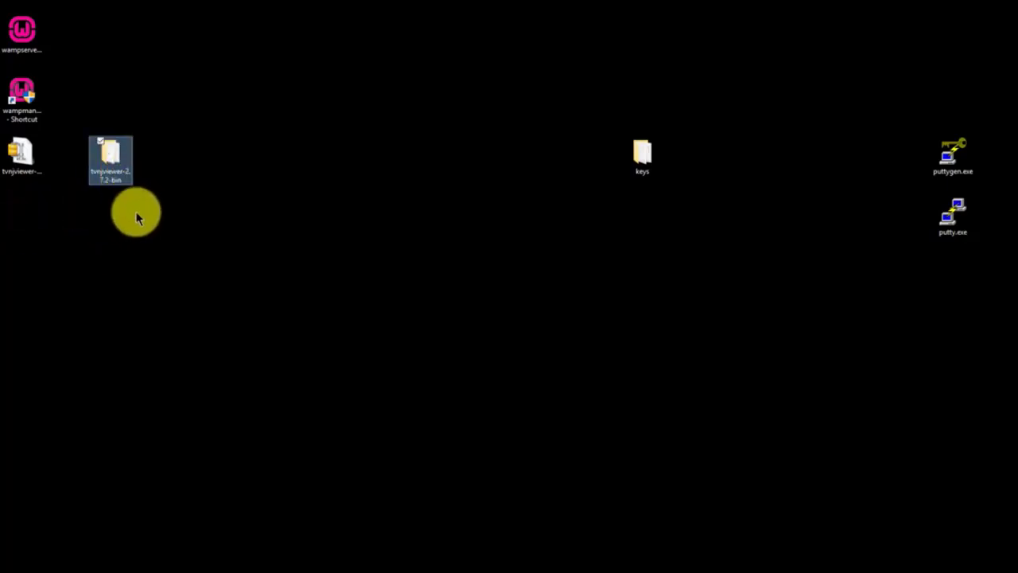
{"action": "left_click_drag", "start_coordinate": [179, 156], "coordinate": [477, 163]}
- Open the tvnjviewer-2.7.2-bin folder and select tightvnc-jviewer.jar
{"action": "double_click", "coordinate": [466, 152]}
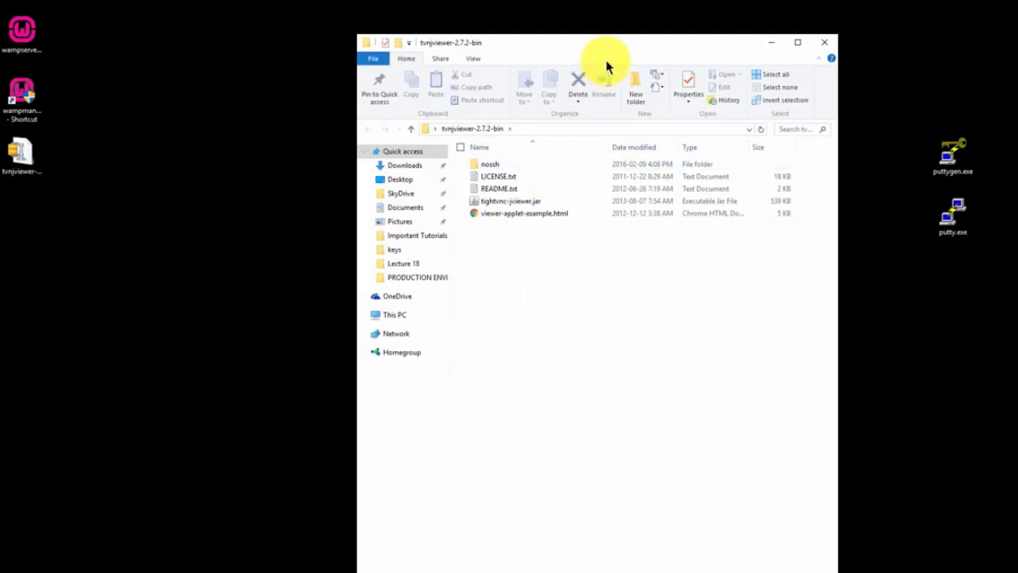
{"action": "left_click_drag", "start_coordinate": [606, 50], "coordinate": [465, 55]}
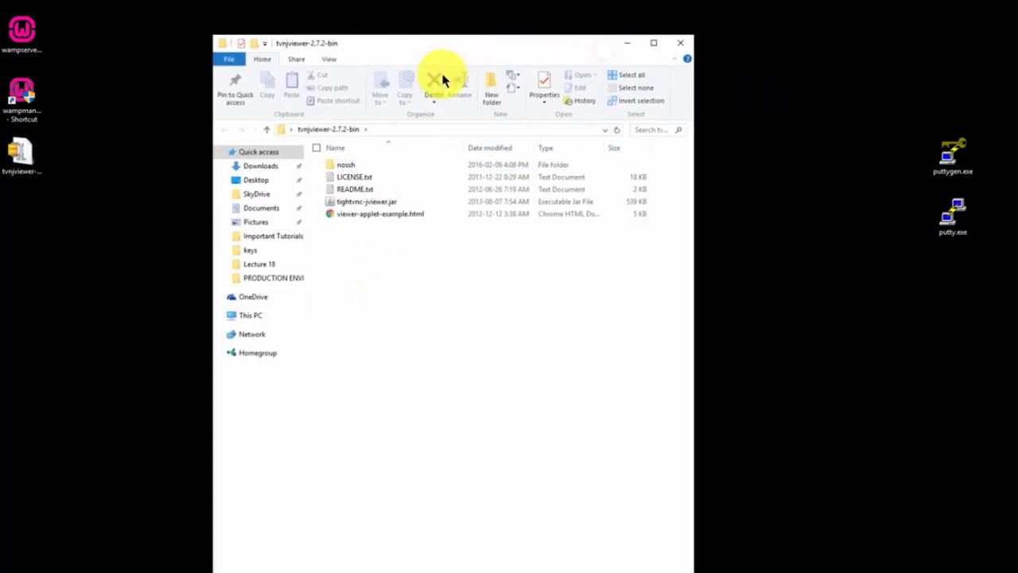
{"action": "left_click", "coordinate": [402, 207]}
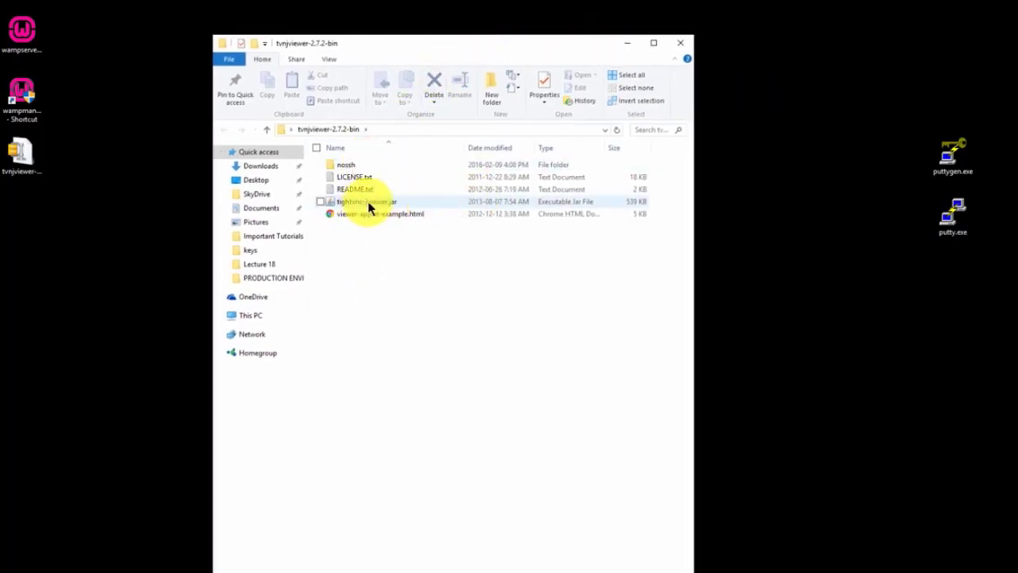
{"action": "left_click", "coordinate": [398, 207]}
{"action": "left_click", "coordinate": [409, 205]}
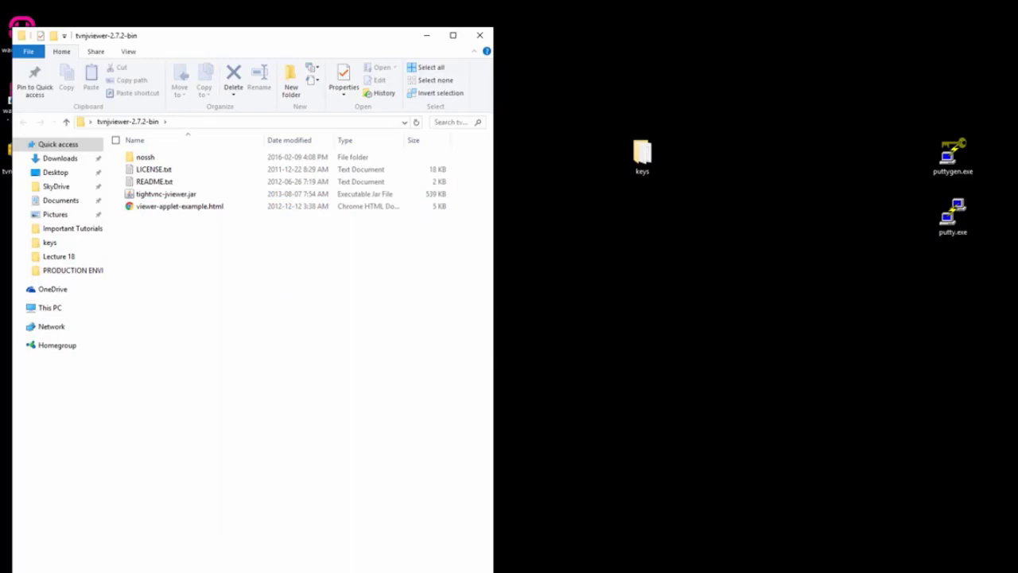
- Launch PuTTY and load the MyLinode saved session
{"action": "left_click", "coordinate": [946, 219]}
{"action": "double_click", "coordinate": [949, 216]}
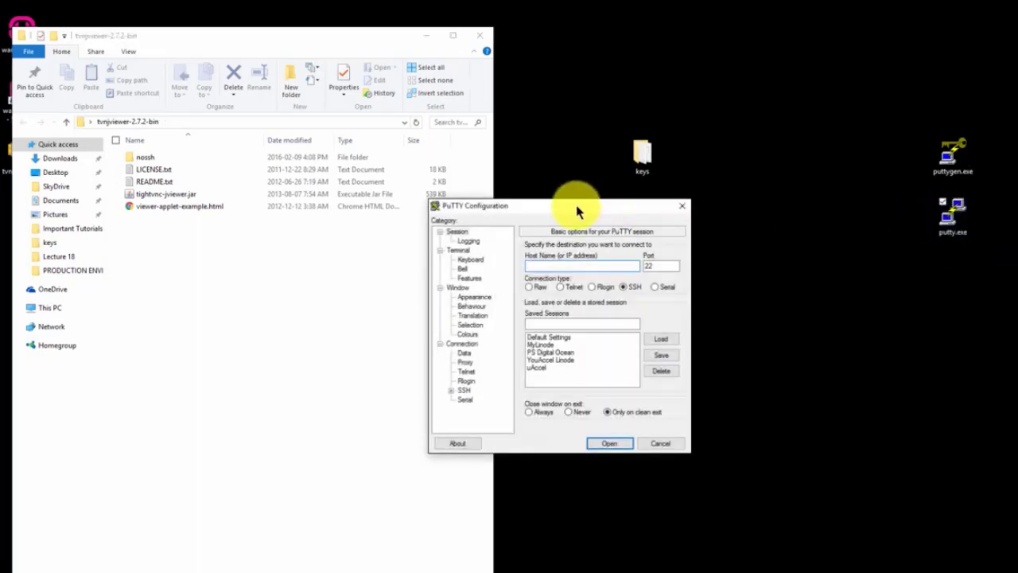
{"action": "left_click_drag", "start_coordinate": [579, 205], "coordinate": [704, 120]}
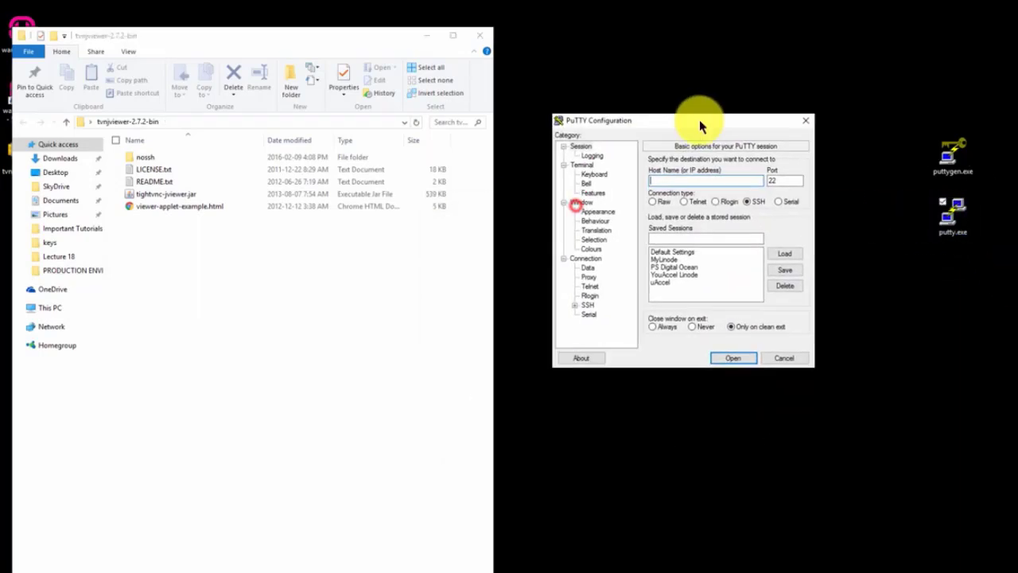
{"action": "left_click", "coordinate": [672, 265]}
{"action": "left_click", "coordinate": [673, 265]}
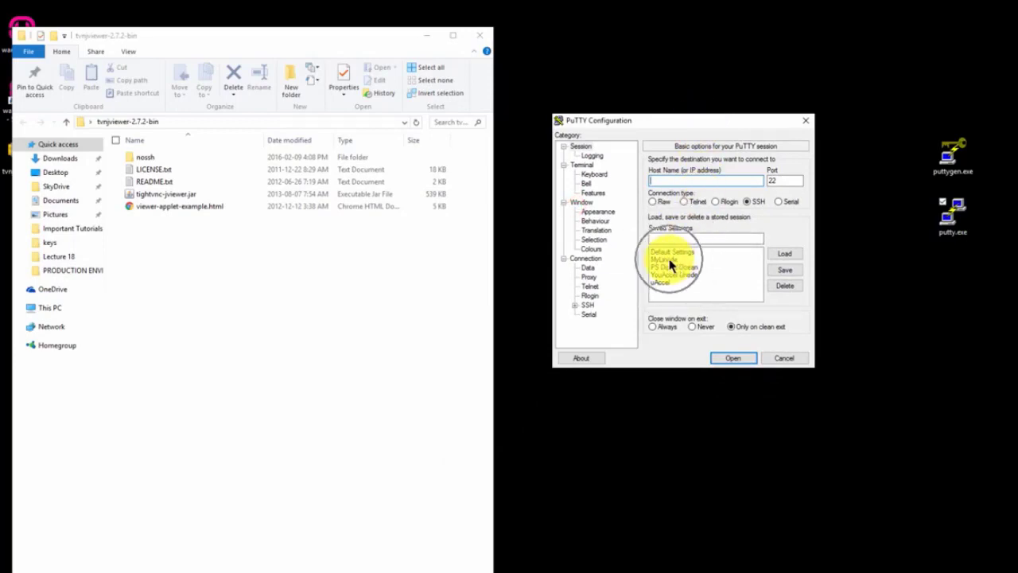
{"action": "left_click", "coordinate": [786, 252]}
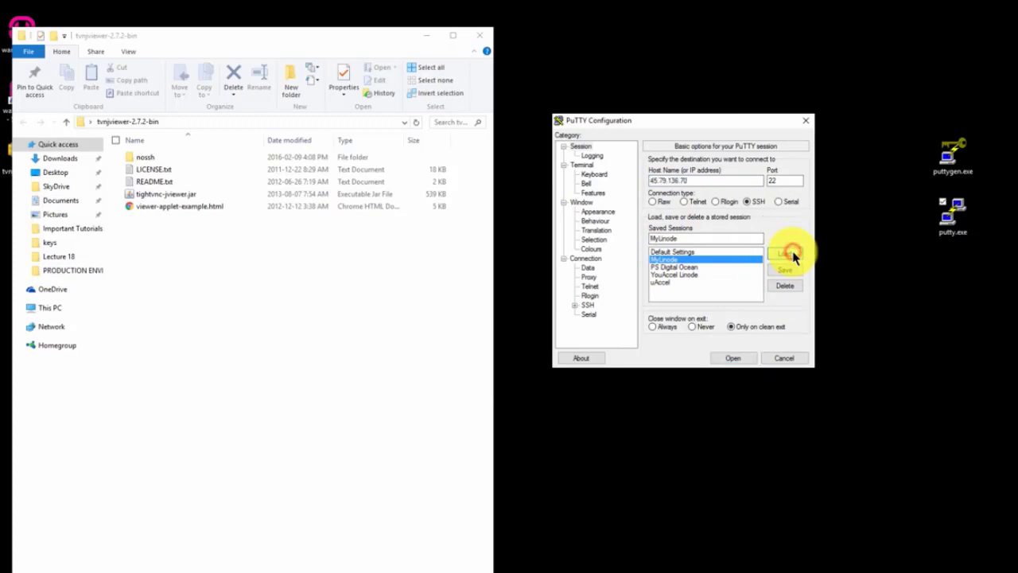
- Set private.ppk as the SSH Auth key and open the connection
{"action": "left_click", "coordinate": [577, 310]}
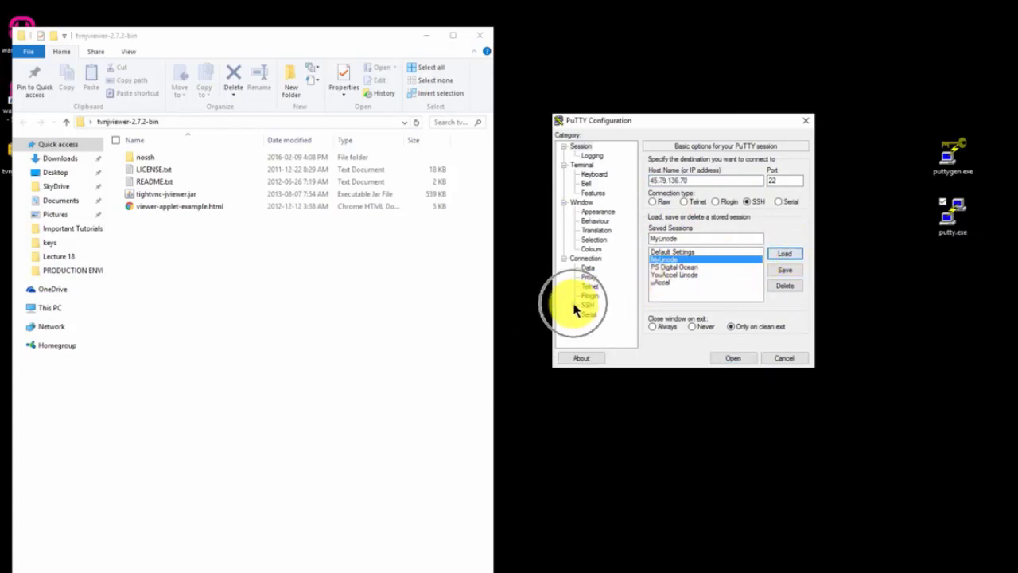
{"action": "left_click", "coordinate": [575, 310]}
{"action": "left_click", "coordinate": [575, 304]}
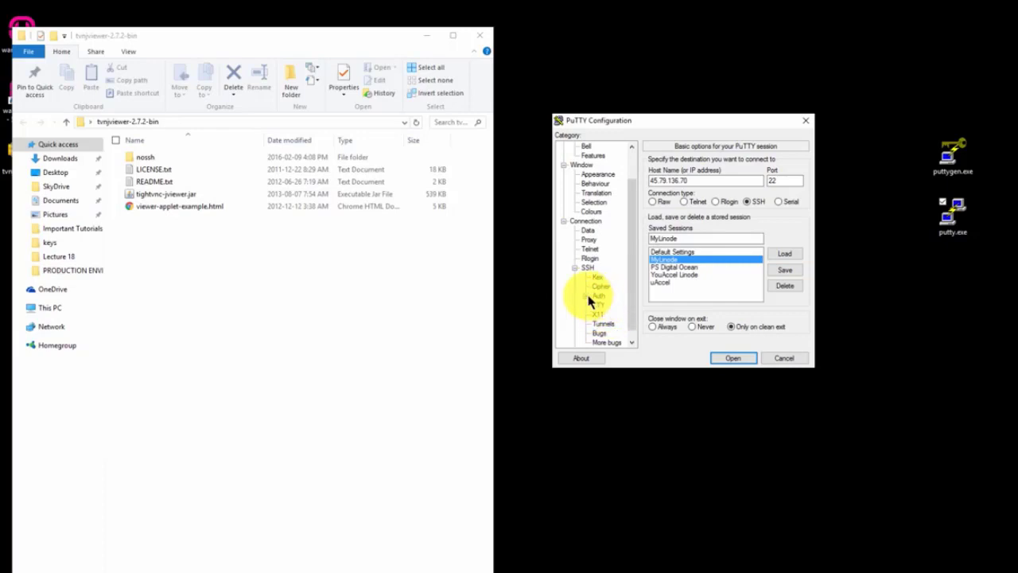
{"action": "left_click", "coordinate": [598, 300]}
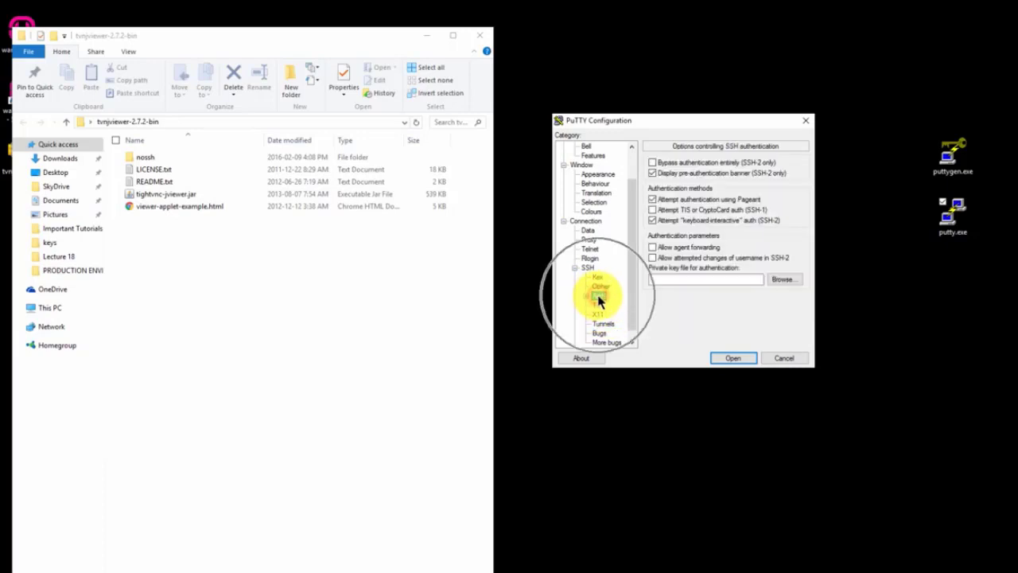
{"action": "left_click", "coordinate": [782, 281]}
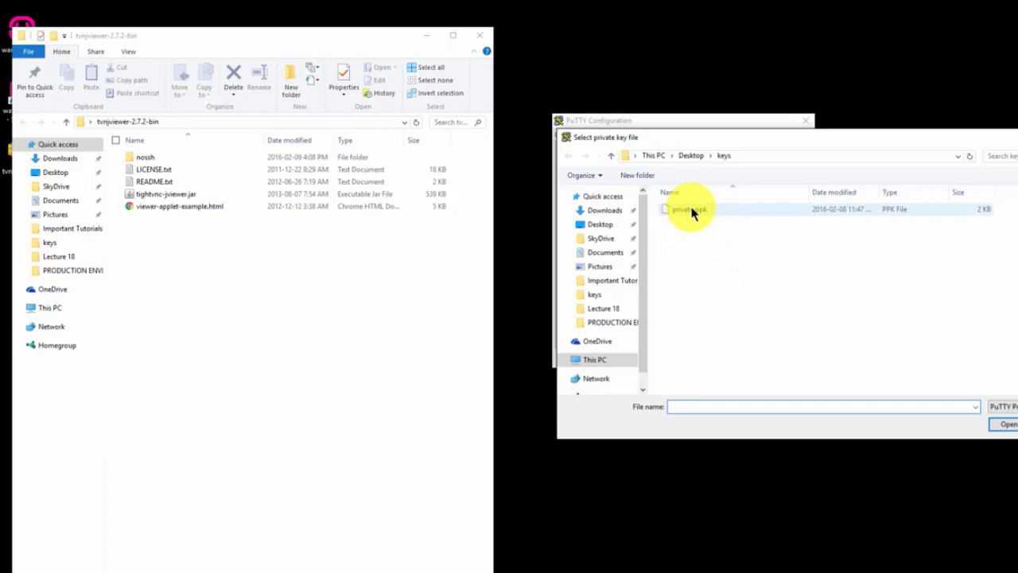
{"action": "double_click", "coordinate": [690, 210]}
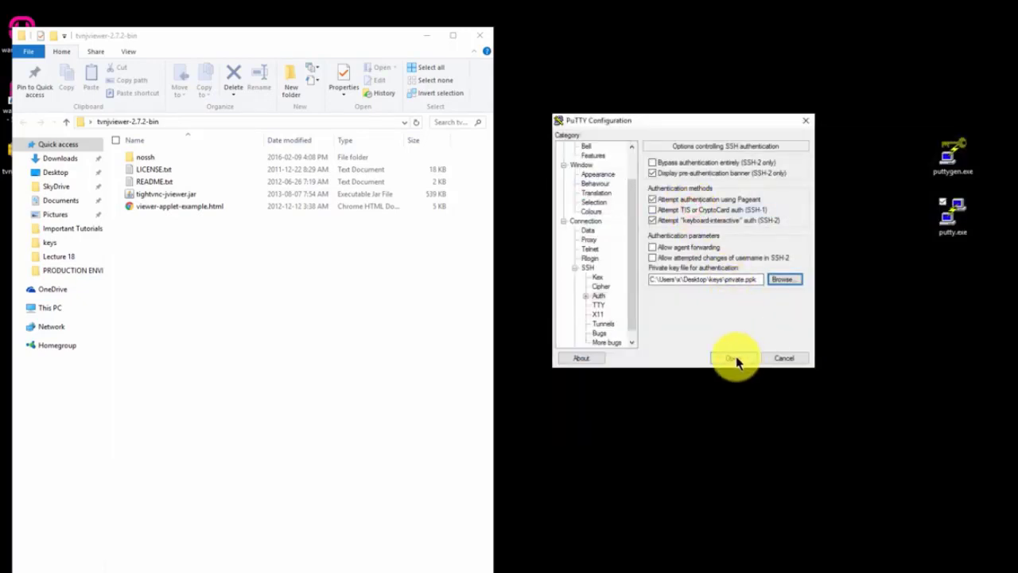
{"action": "left_click_drag", "start_coordinate": [630, 195], "coordinate": [587, 152]}
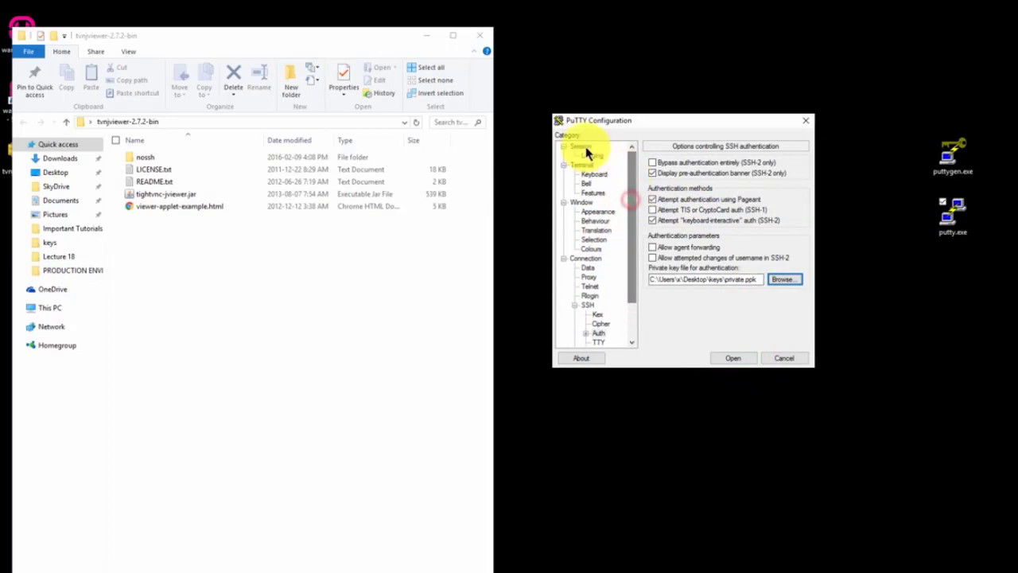
{"action": "left_click", "coordinate": [587, 151]}
{"action": "left_click", "coordinate": [732, 358]}
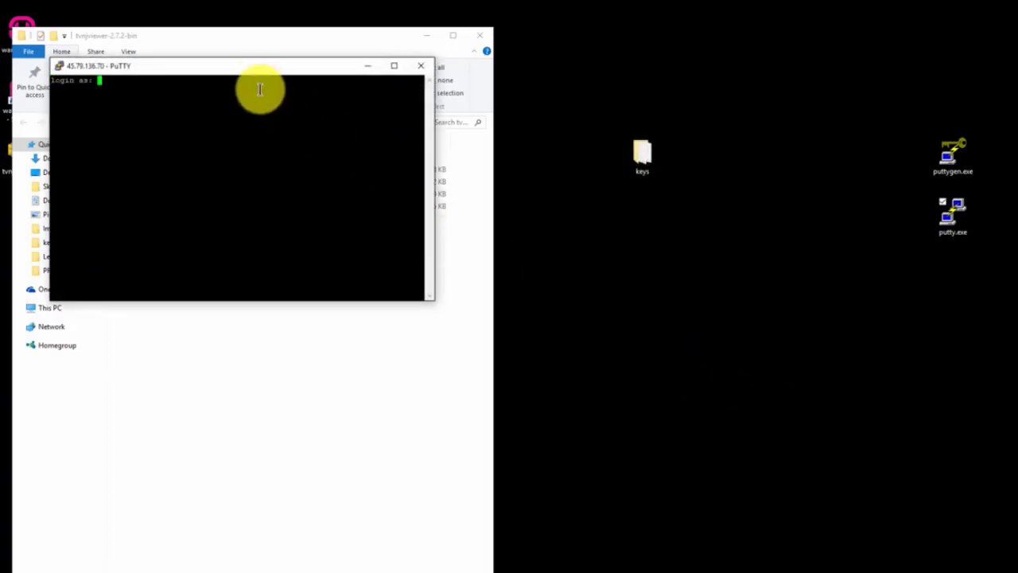
- Log in with the login name and key passphrase, then run vncserver to create saturn:1
{"action": "left_click_drag", "start_coordinate": [255, 69], "coordinate": [737, 61]}
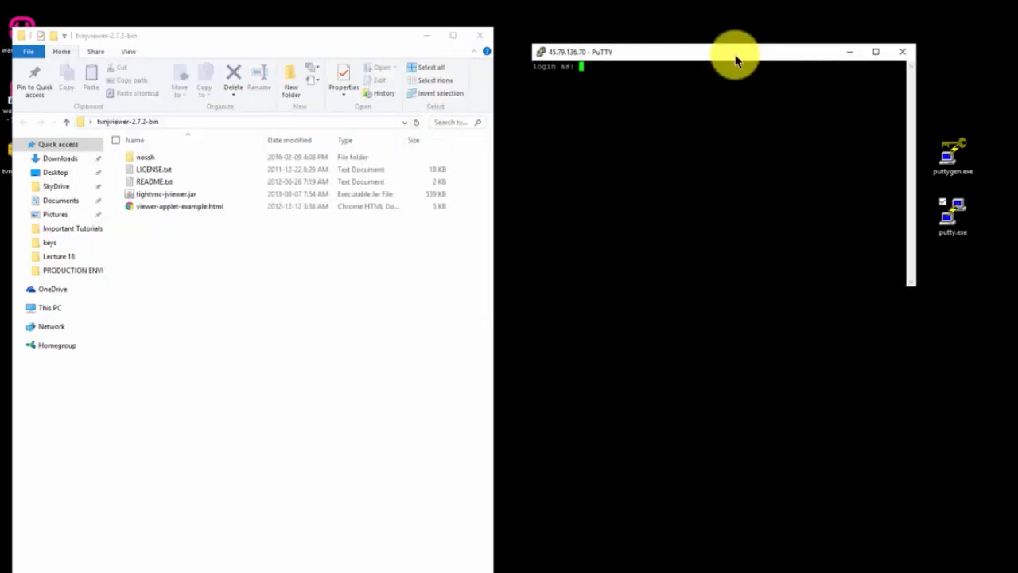
{"action": "type", "text": "bot"}
{"action": "key", "text": "Return"}
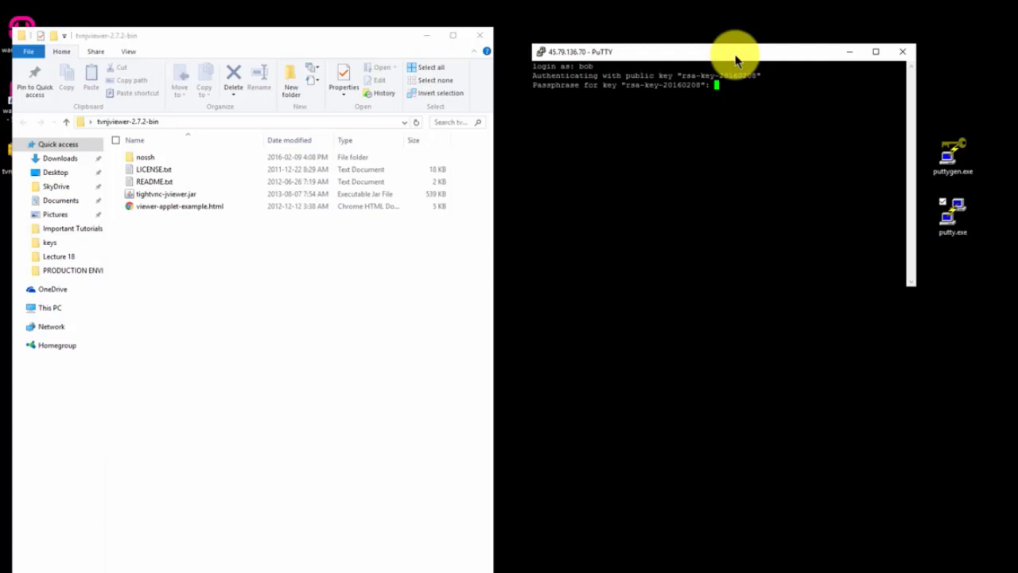
{"action": "key", "text": "Return"}
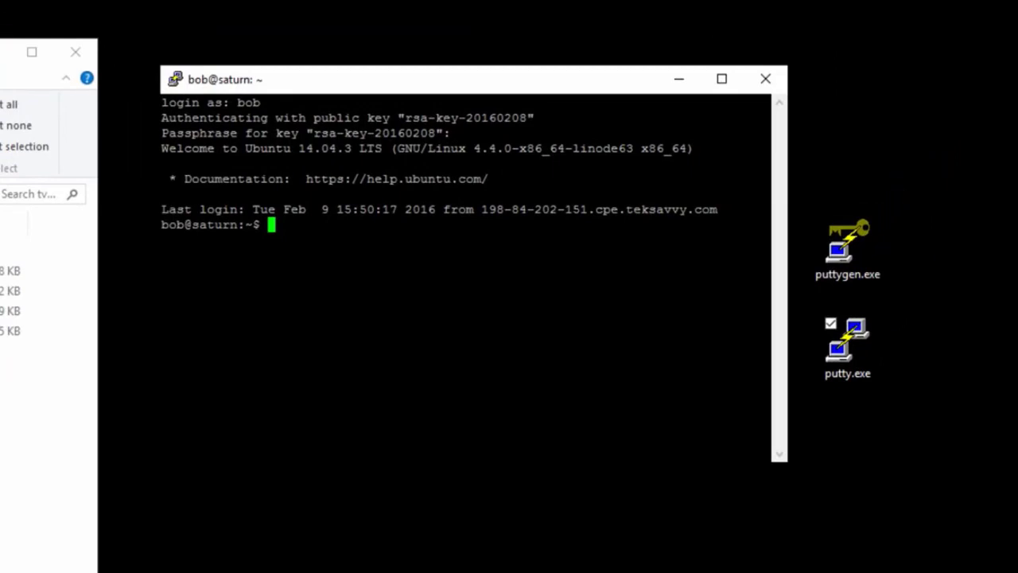
{"action": "type", "text": "vncserv"}
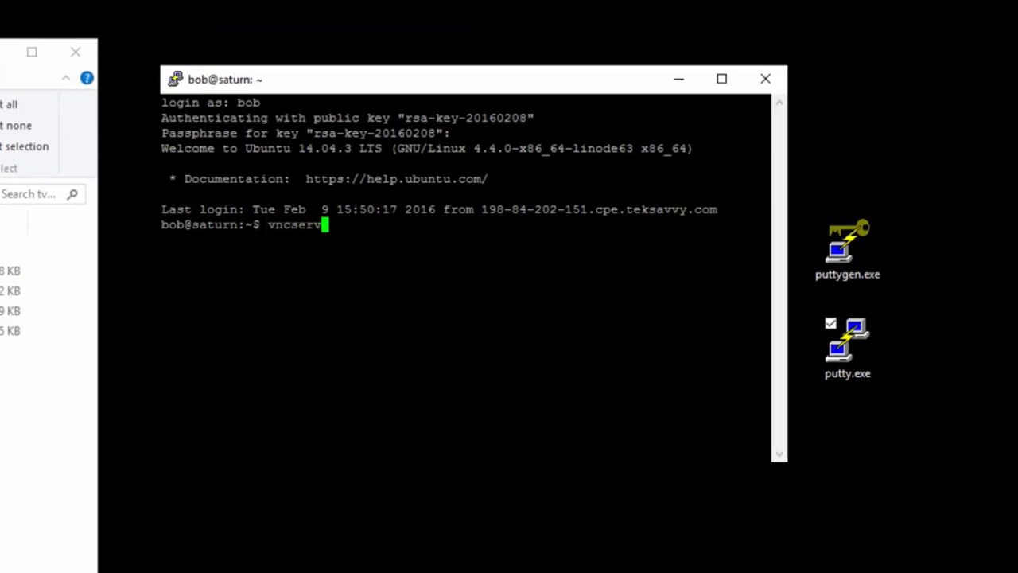
{"action": "type", "text": "er"}
{"action": "key", "text": "Return"}
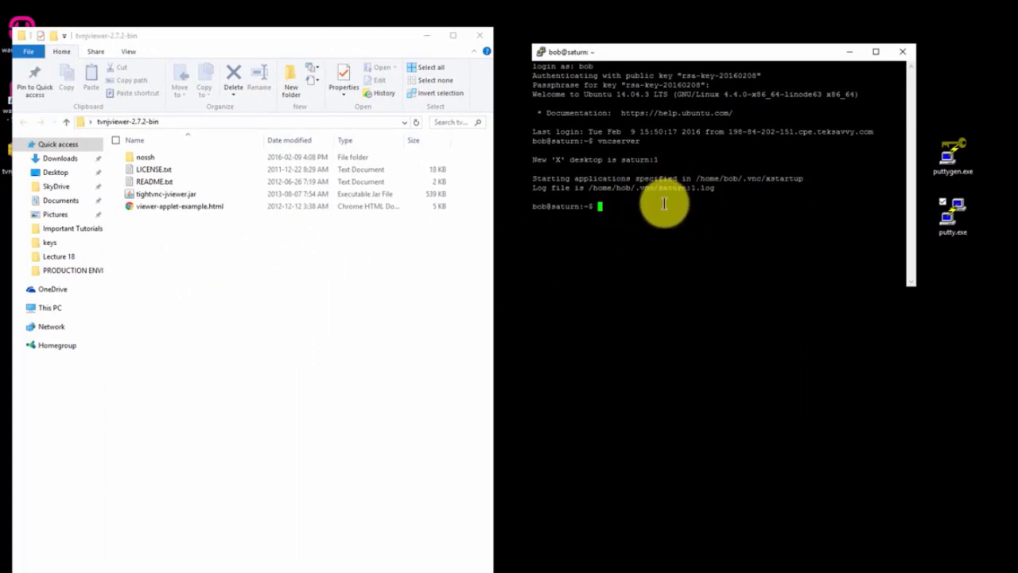
- Launch tightvnc-jviewer.jar to get the New TightVNC Connection dialog for 45.79.136.70:5901
{"action": "left_click", "coordinate": [163, 195]}
{"action": "double_click", "coordinate": [166, 194]}
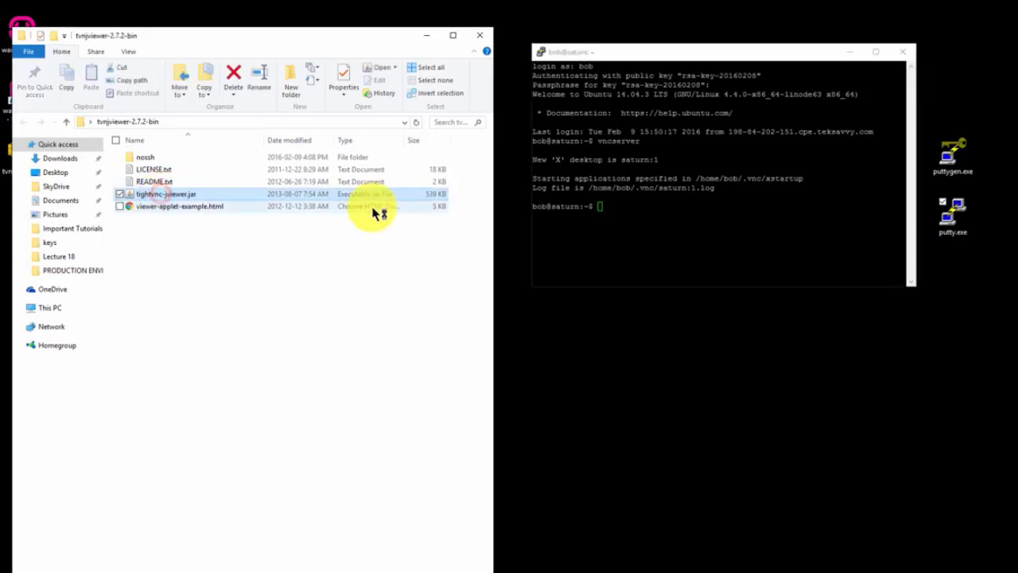
{"action": "left_click_drag", "start_coordinate": [515, 247], "coordinate": [482, 198]}
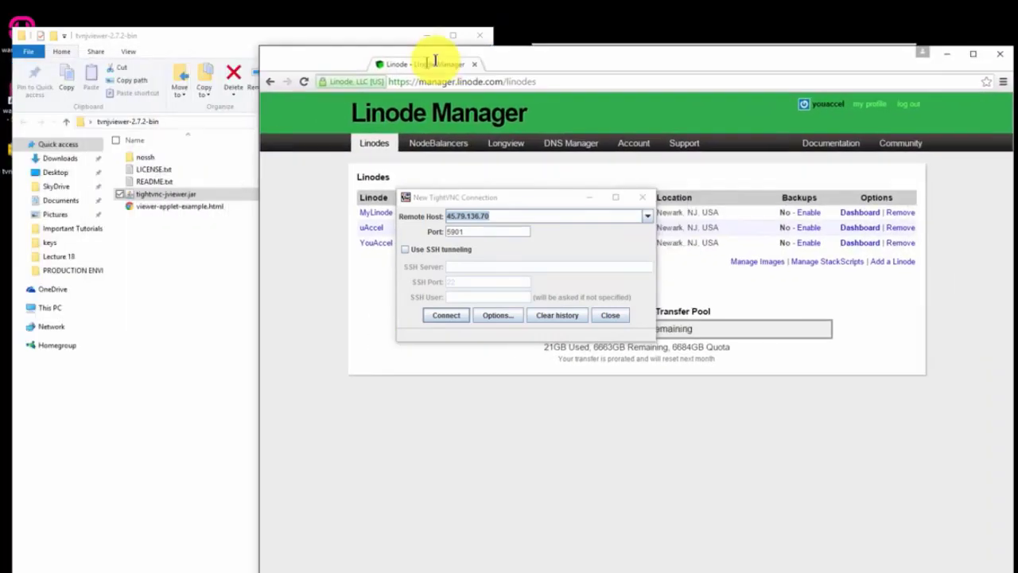
{"action": "left_click_drag", "start_coordinate": [432, 57], "coordinate": [575, 50]}
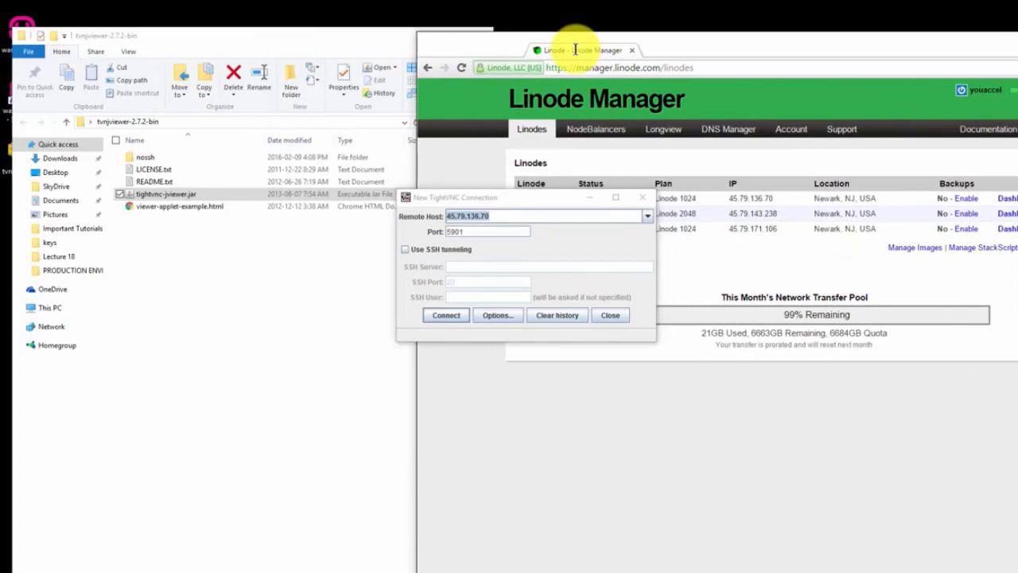
{"action": "double_click", "coordinate": [575, 48]}
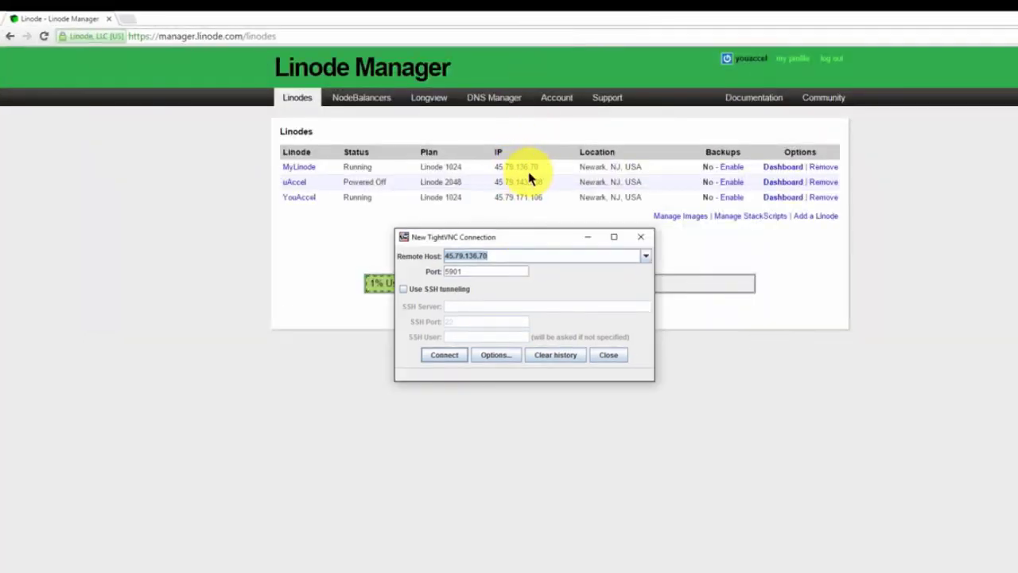
{"action": "left_click", "coordinate": [491, 256]}
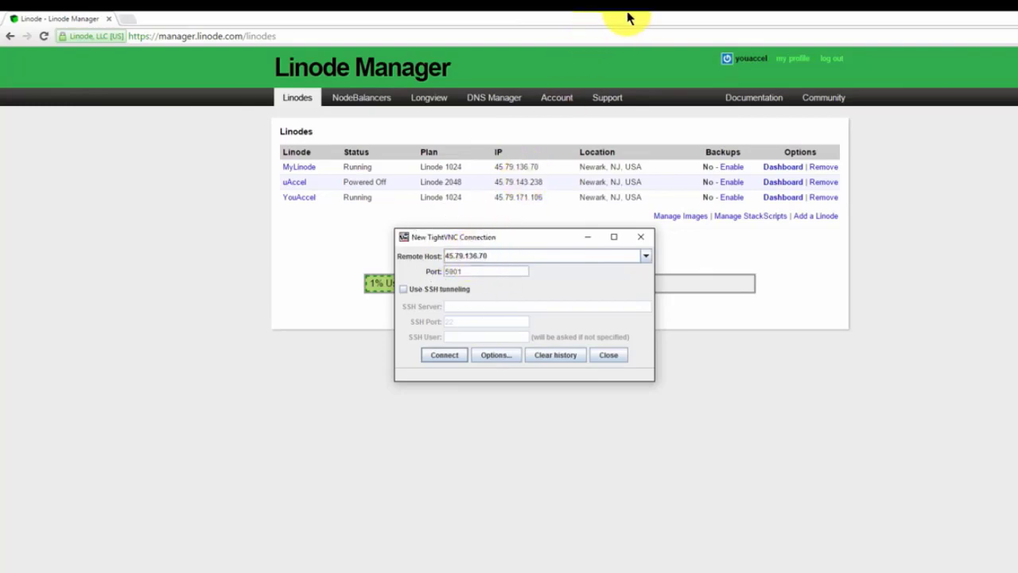
{"action": "left_click_drag", "start_coordinate": [628, 17], "coordinate": [23, 27]}
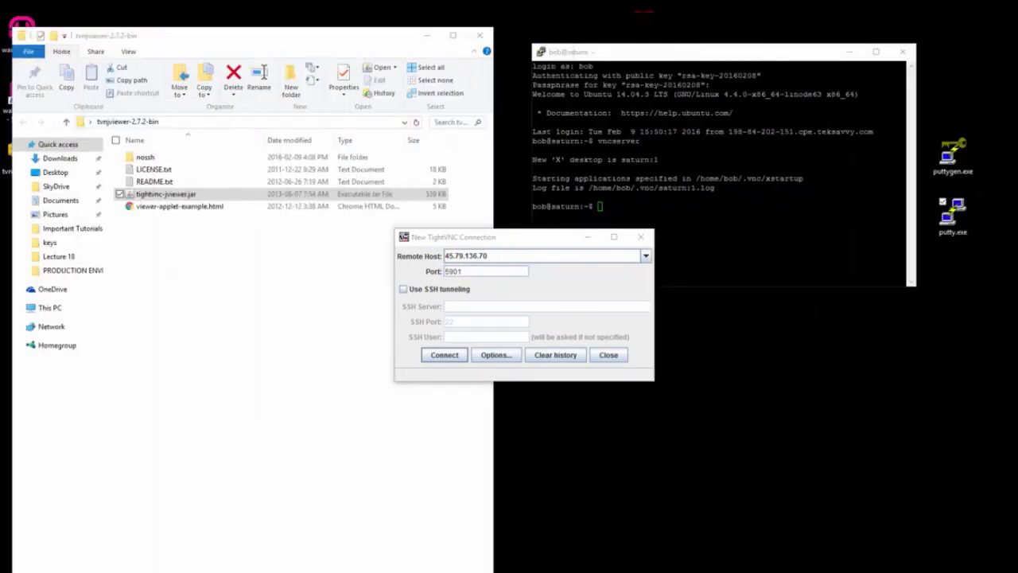
- Connect to 45.79.136.70 port 5901 and log in with the VNC password
{"action": "left_click", "coordinate": [471, 271]}
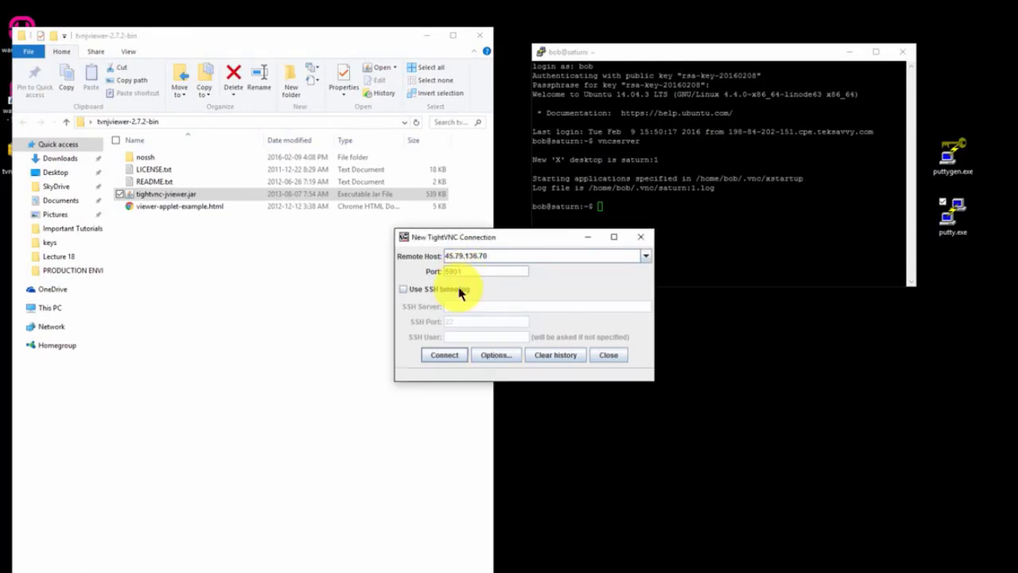
{"action": "left_click", "coordinate": [436, 357]}
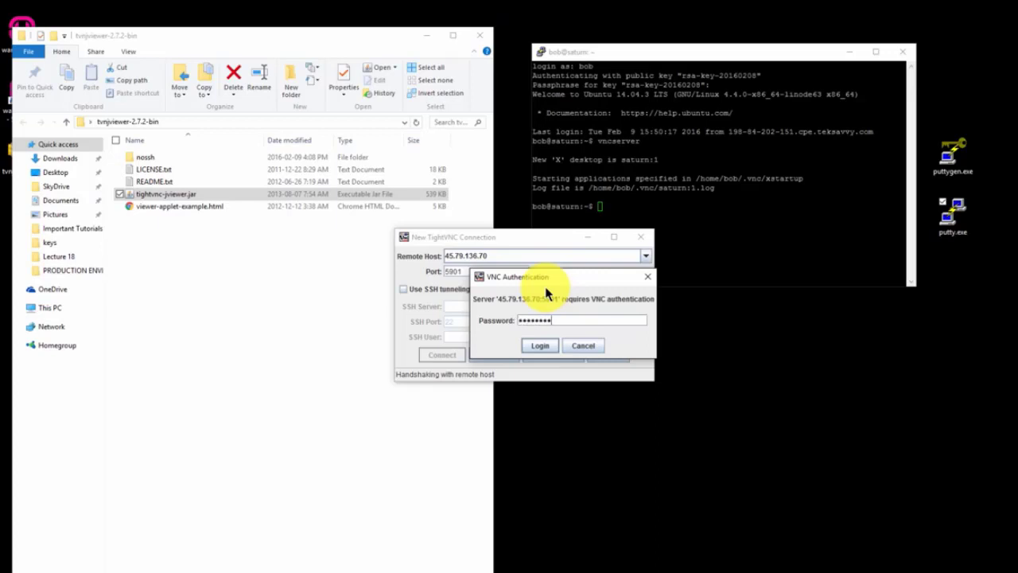
{"action": "left_click", "coordinate": [541, 345]}
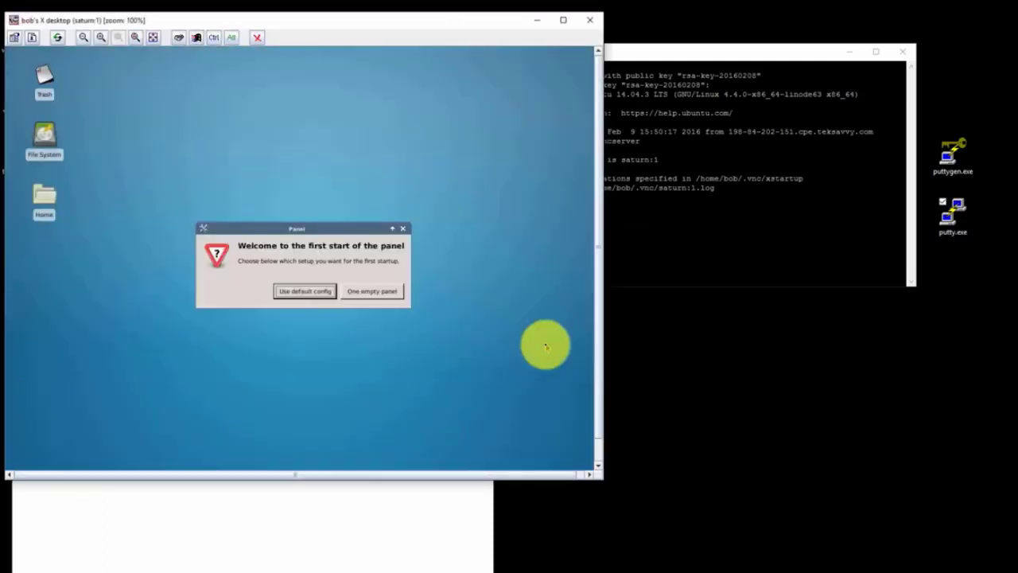
- Drag the saturn:1 viewer window down and right toward the screen centre
{"action": "left_click_drag", "start_coordinate": [226, 22], "coordinate": [448, 55]}
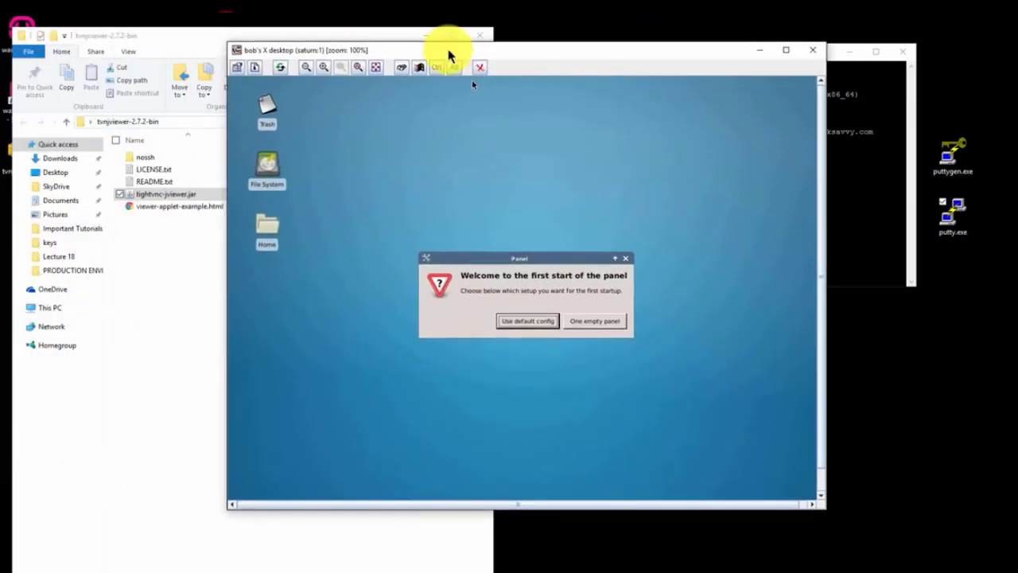